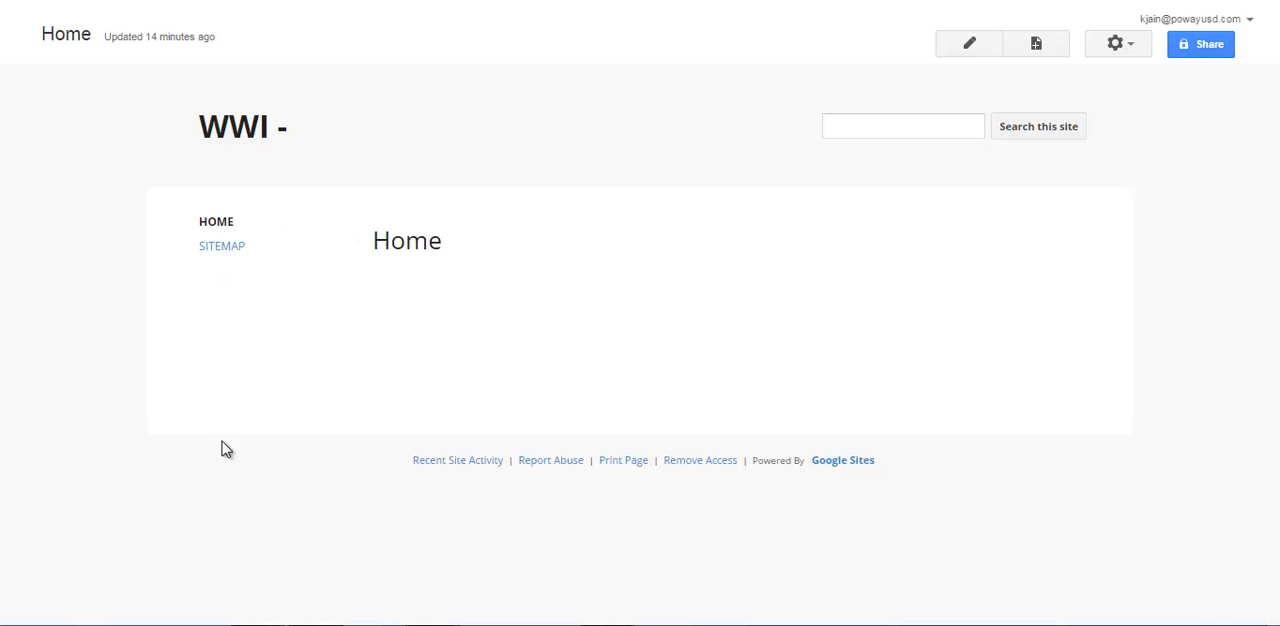
Edit the site's Home page and change its title to "All About WWI".
click(220, 250)
click(969, 47)
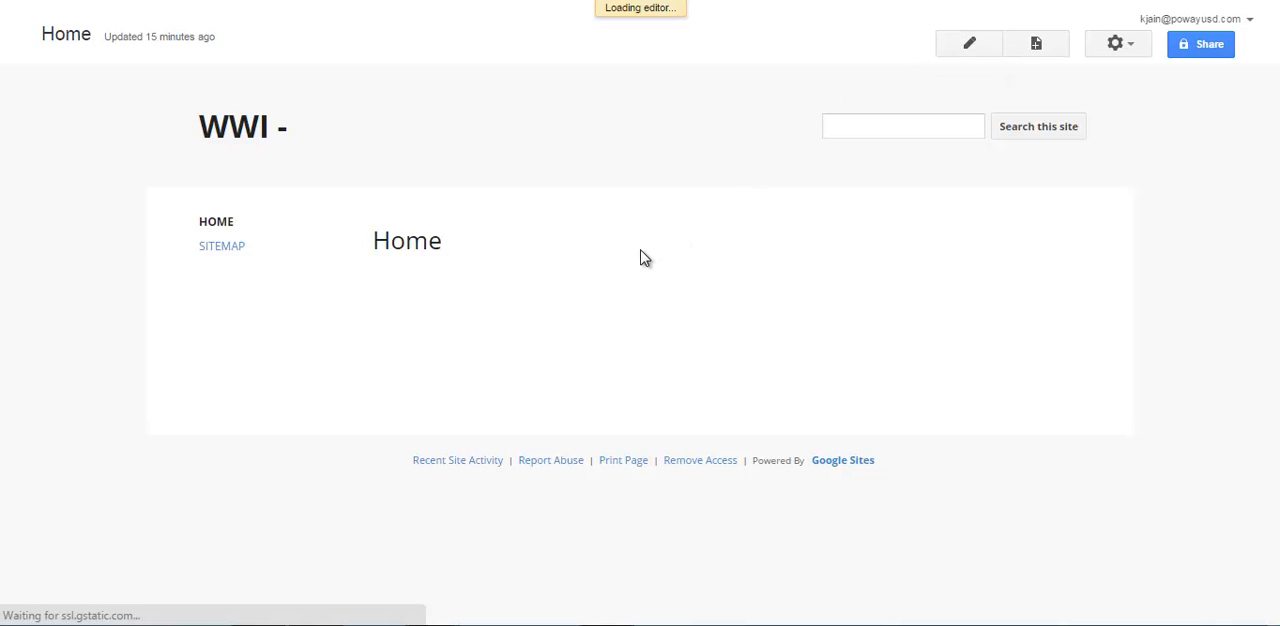
drag(470, 289, 374, 289)
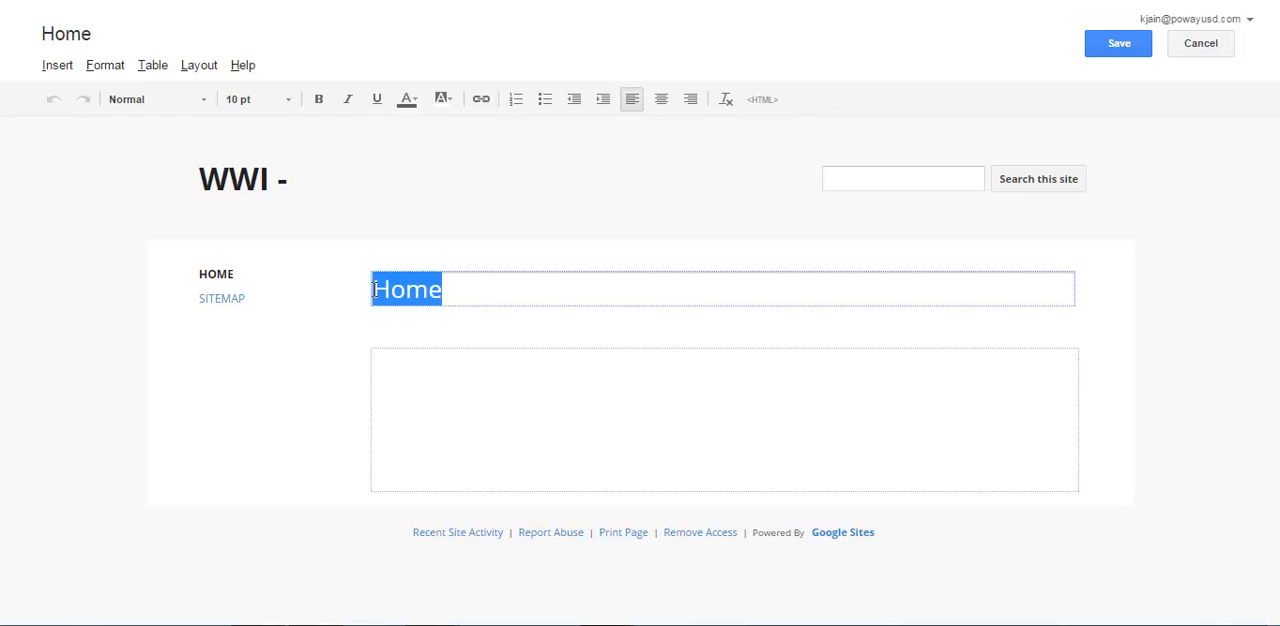
text(Al)
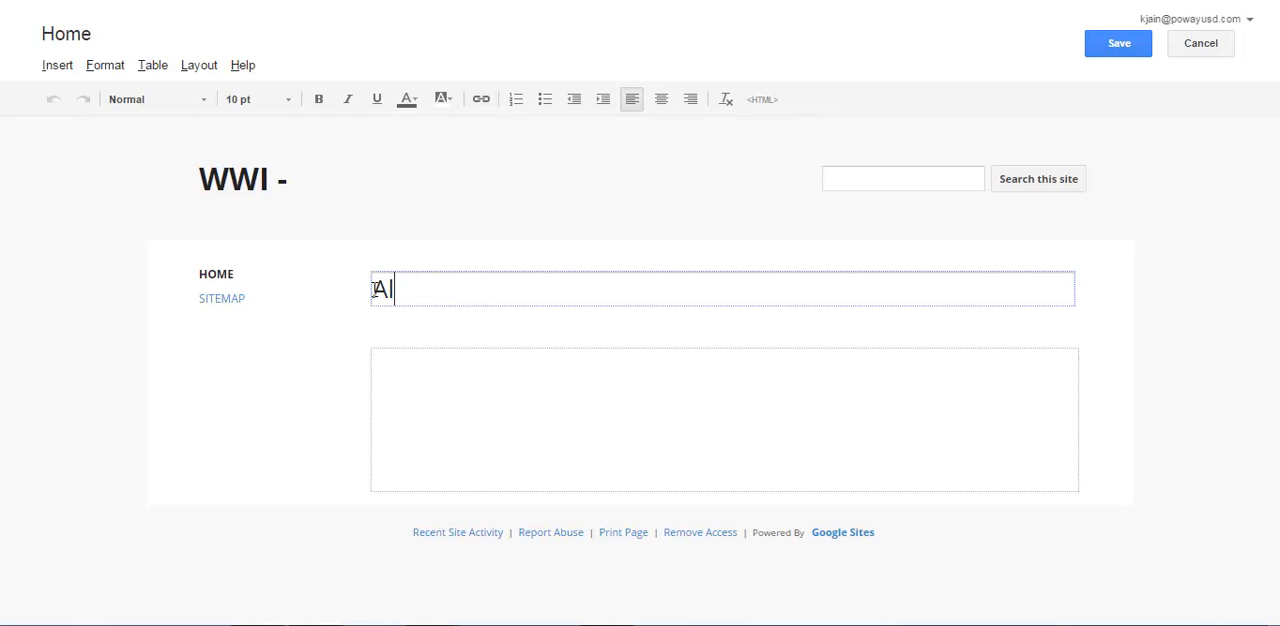
text(l About WW)
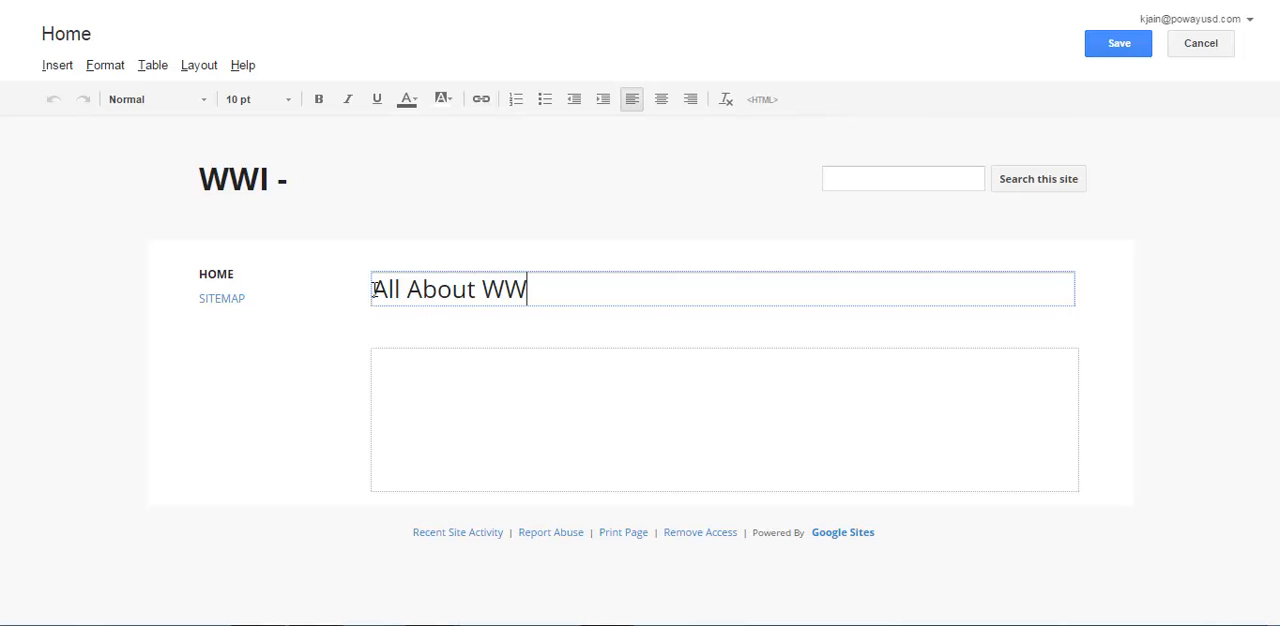
text(I)
Begin the page's body text with "This webpage uses the into, through and beyond method".
click(445, 359)
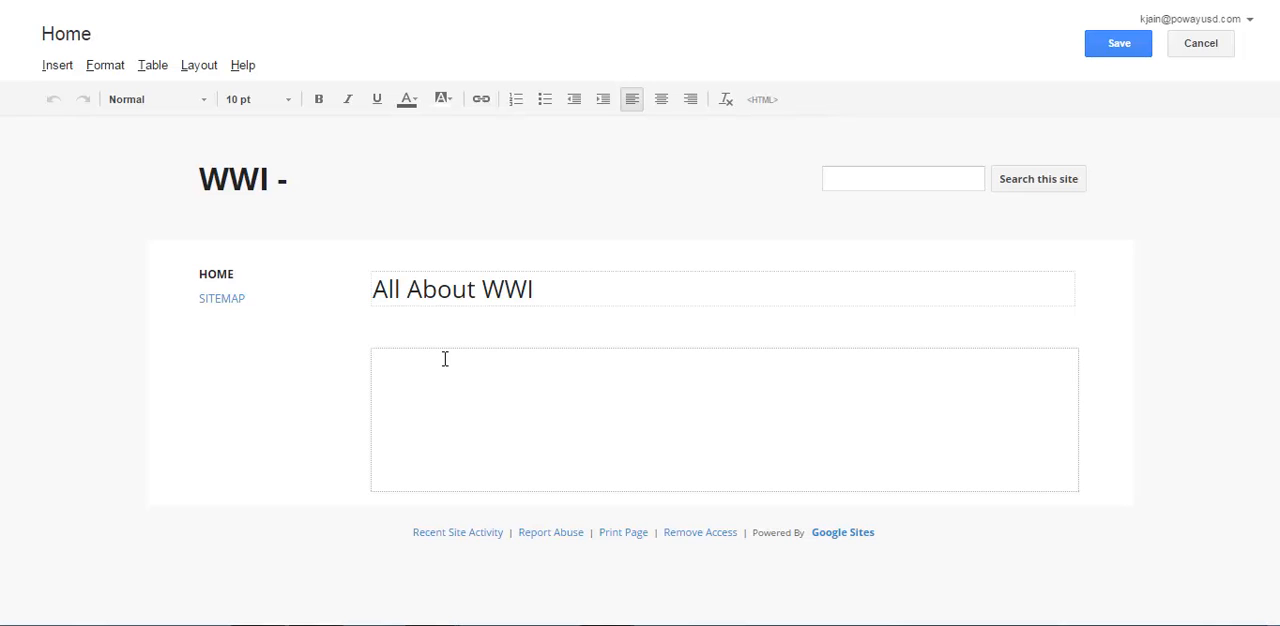
text(This webpage)
key(BackSpace)
text(ge usn)
key(BackSpace)
text(es the into, through and e)
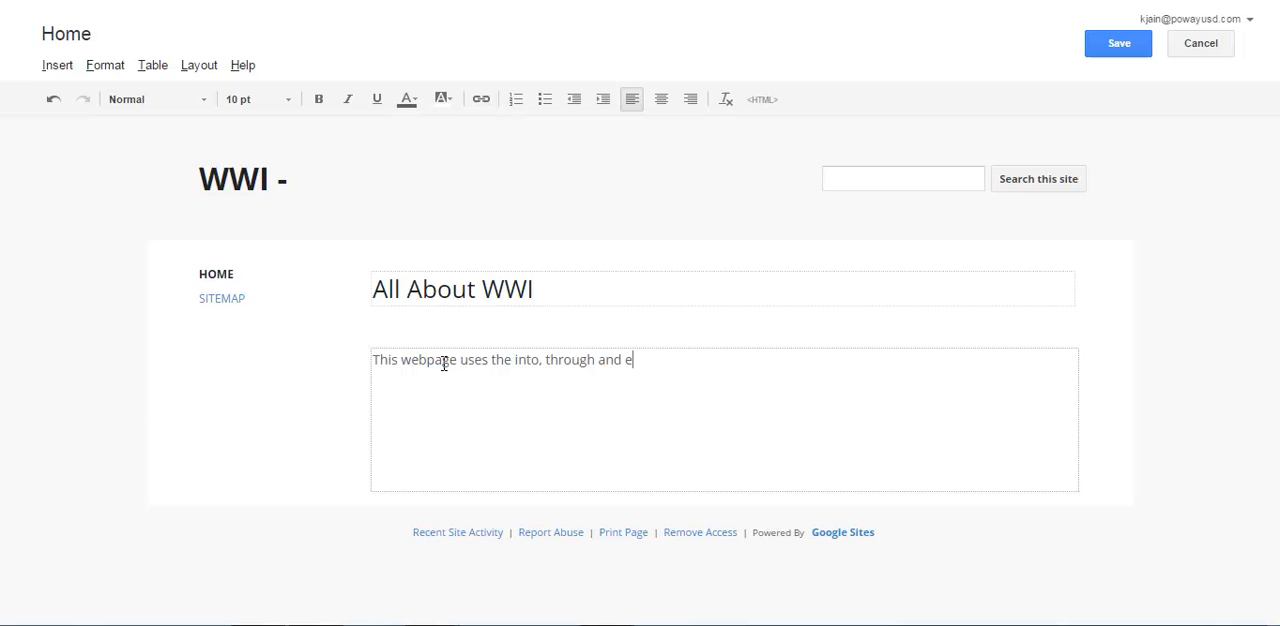
key(BackSpace)
text(be)
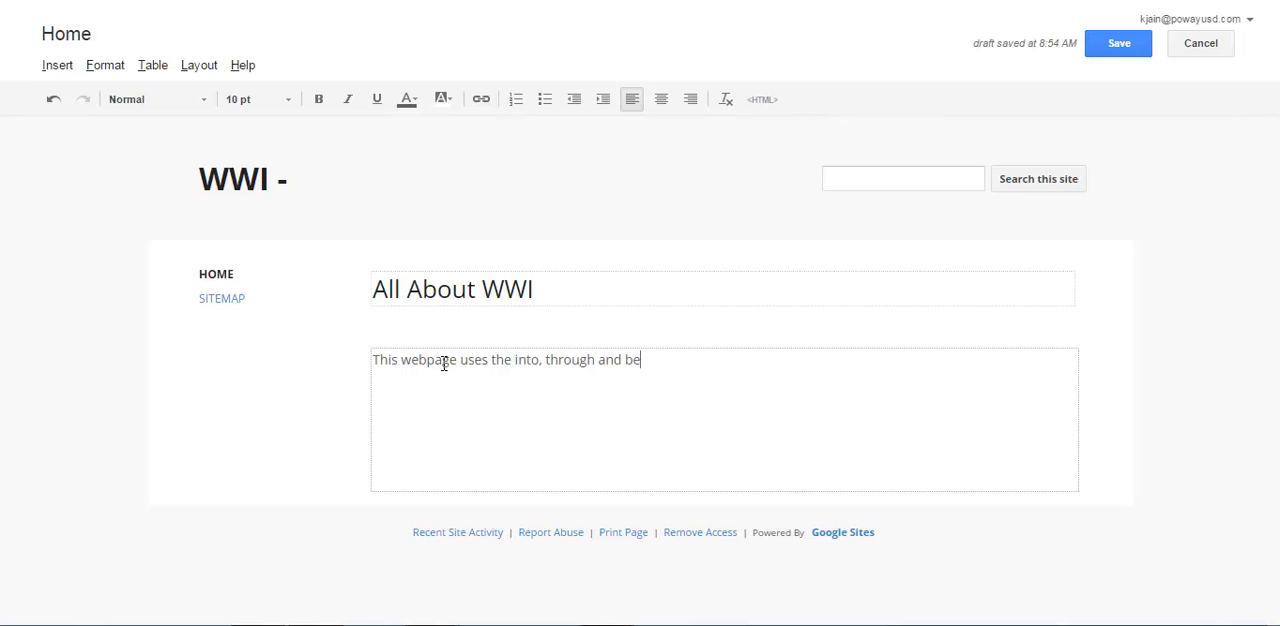
text(yond method to discu)
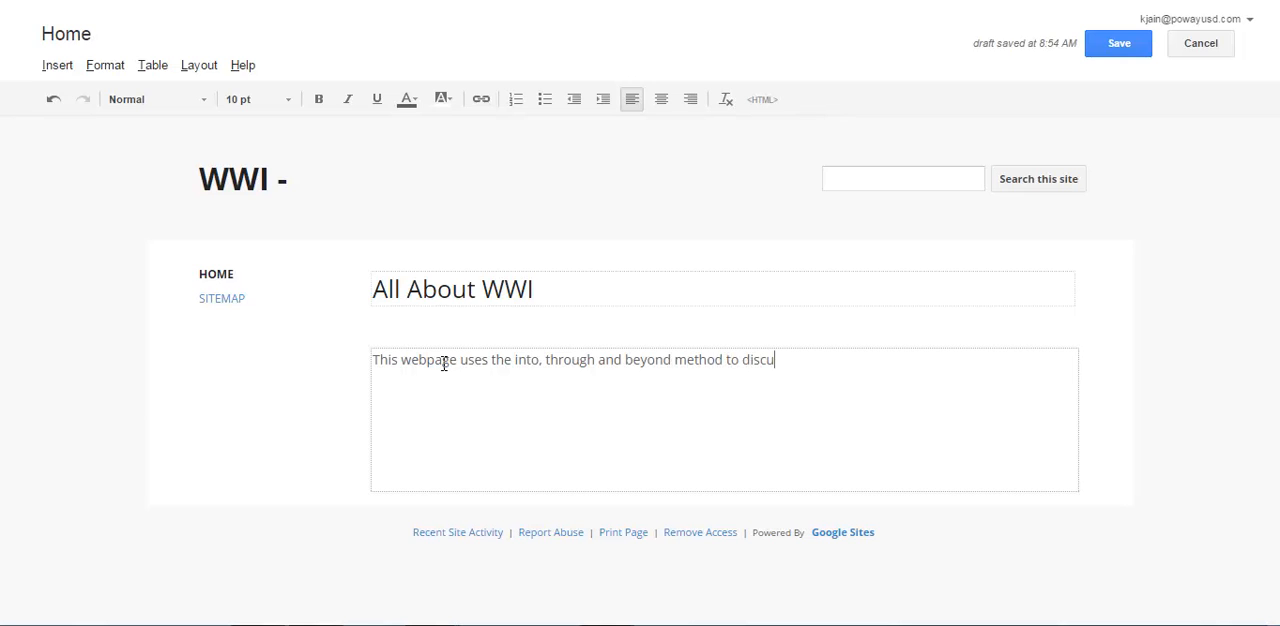
text(ss everythign)
Continue the body sentence with "to discuss everything you need to know about WWI and", and save the page.
key(BackSpace)
key(BackSpace)
key(BackSpace)
text(ing you )
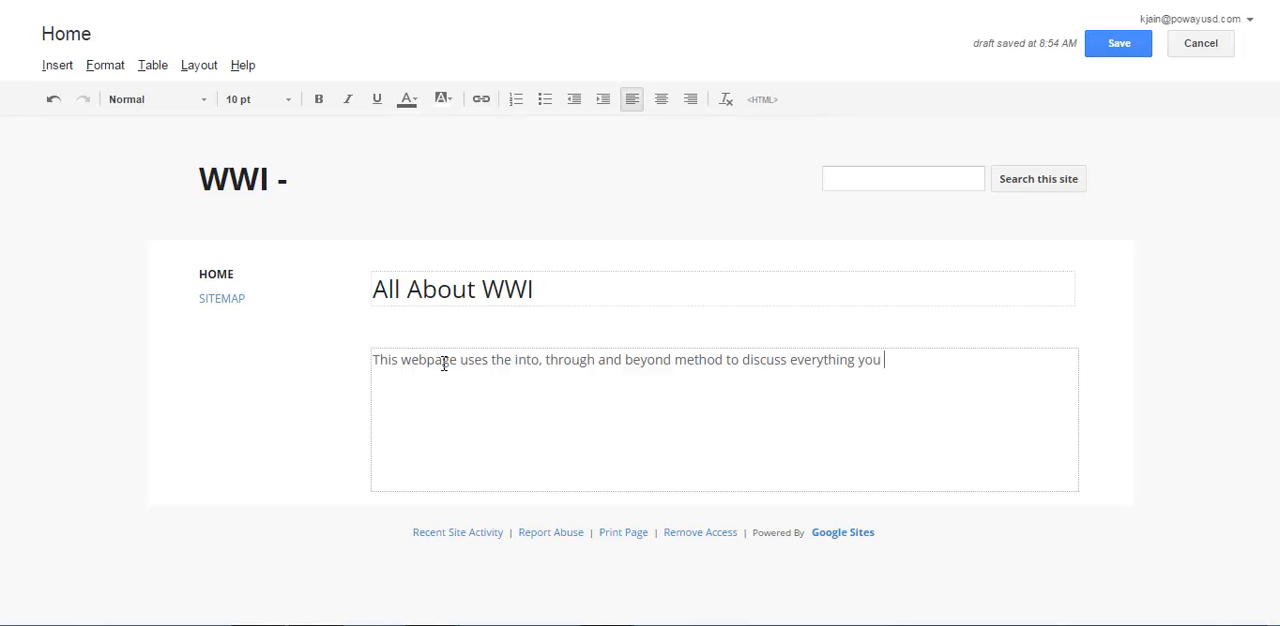
text(need to know about WW)
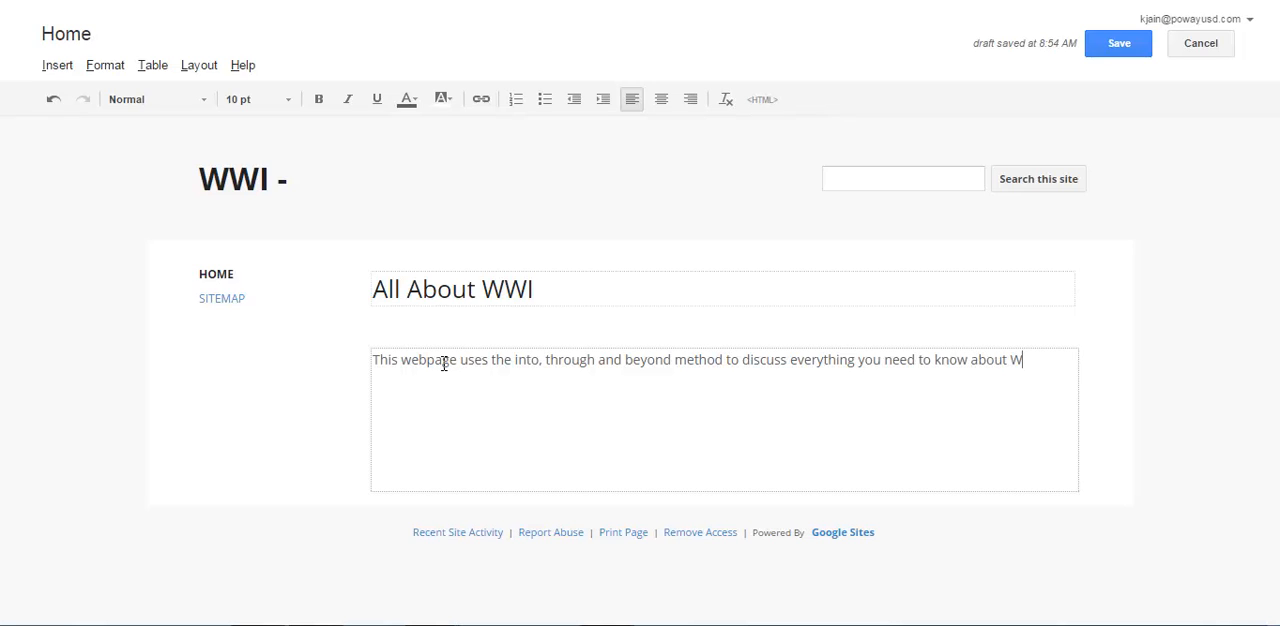
text(I and)
click(1118, 43)
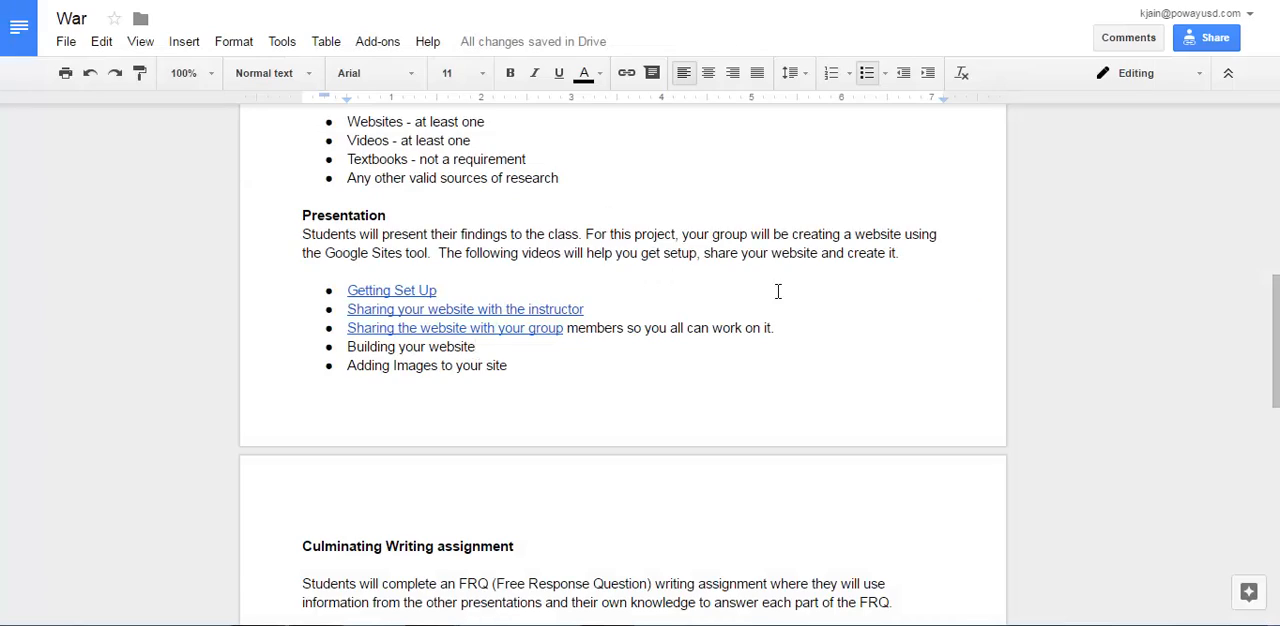
Review the Into, Through and Beyond requirements in the War assignment document in Google Docs.
scroll(776, 290, up, 3)
scroll(777, 289, up, 3)
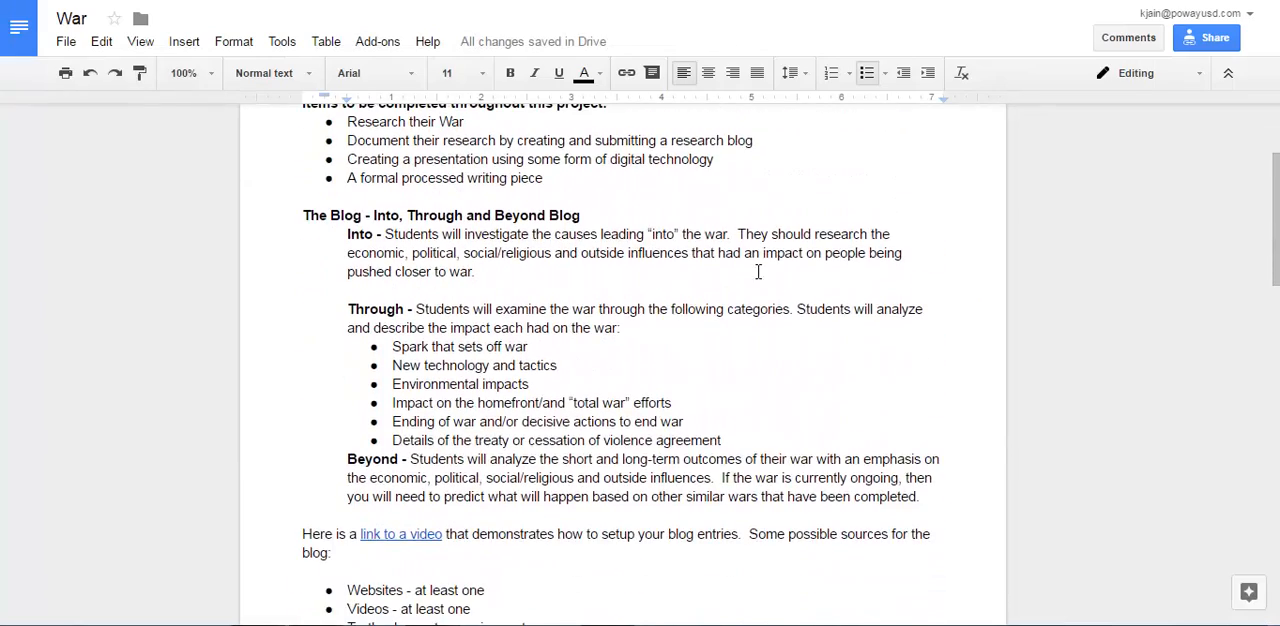
scroll(709, 238, up, 1)
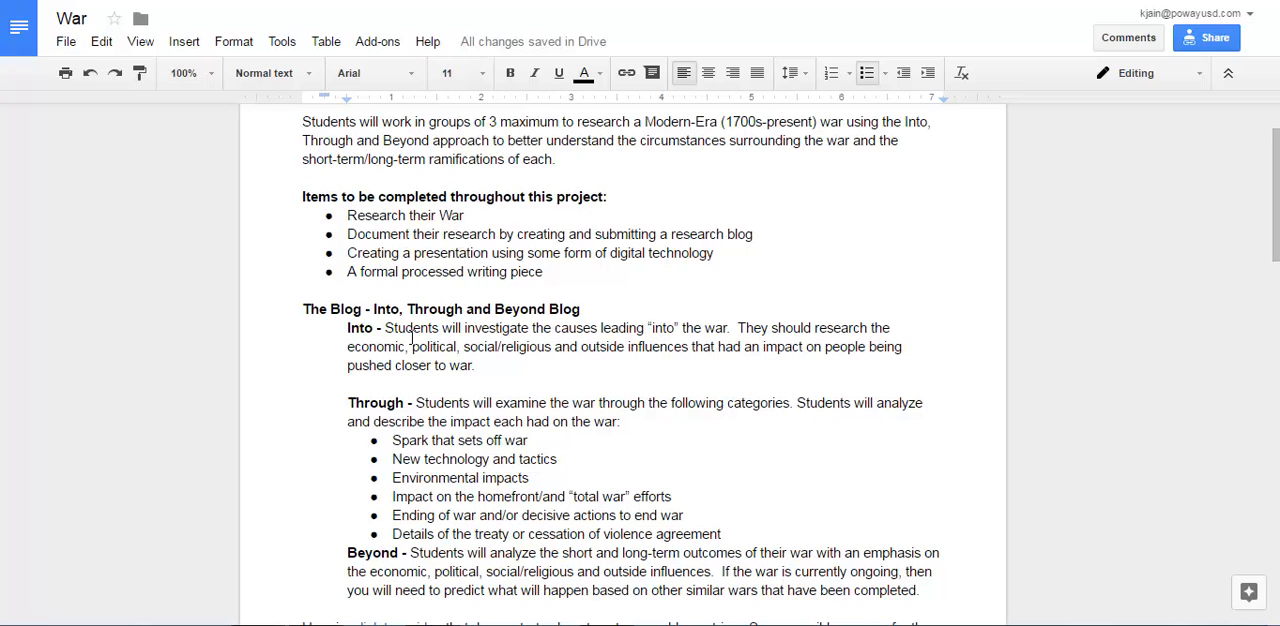
scroll(584, 369, down, 1)
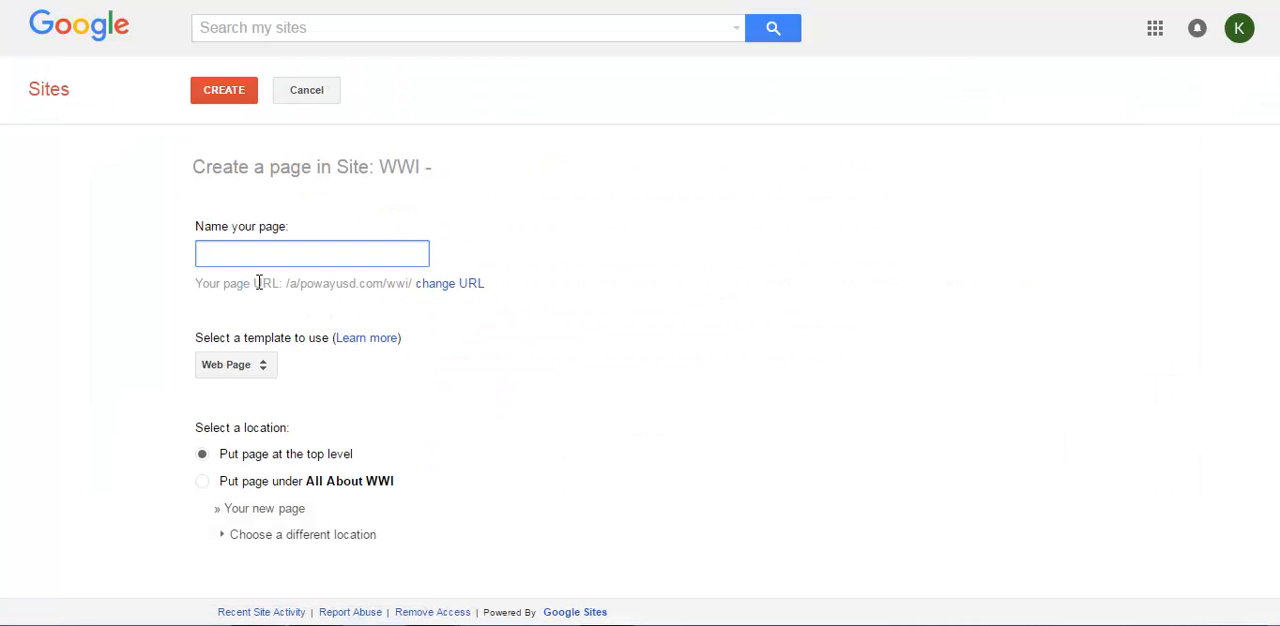
Create a web page named "Into WWI" in the Google Sites site, placed under All About WWI.
text(INto)
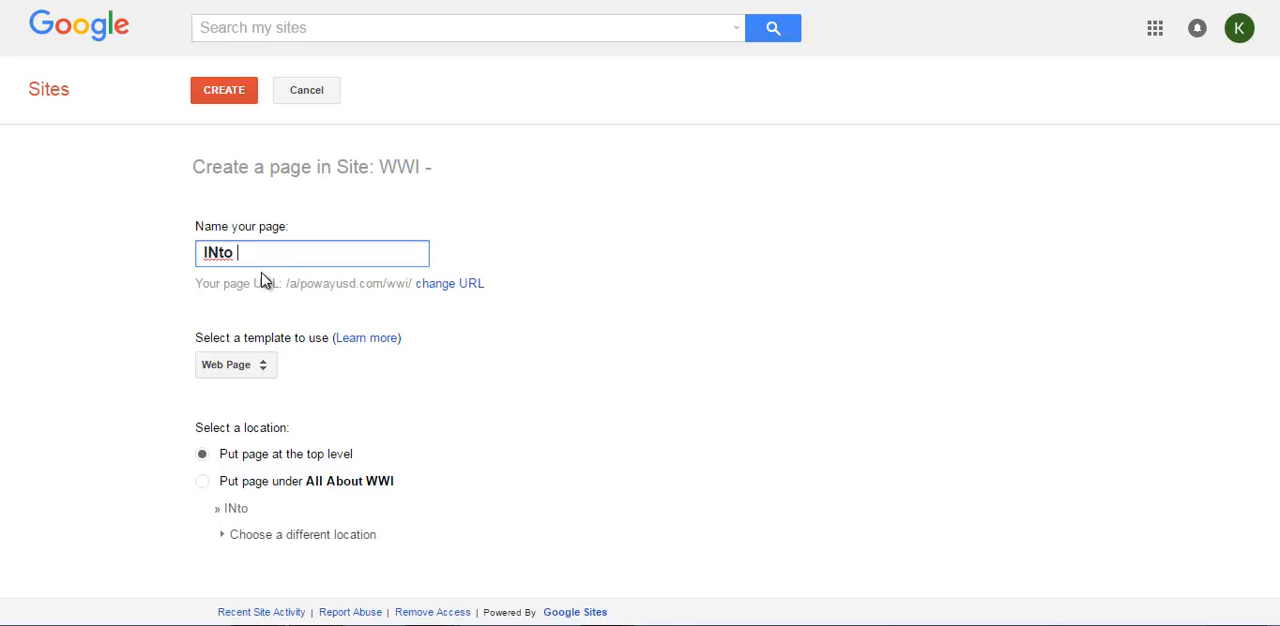
key(BackSpace)
key(BackSpace)
key(BackSpace)
text(nto WWI)
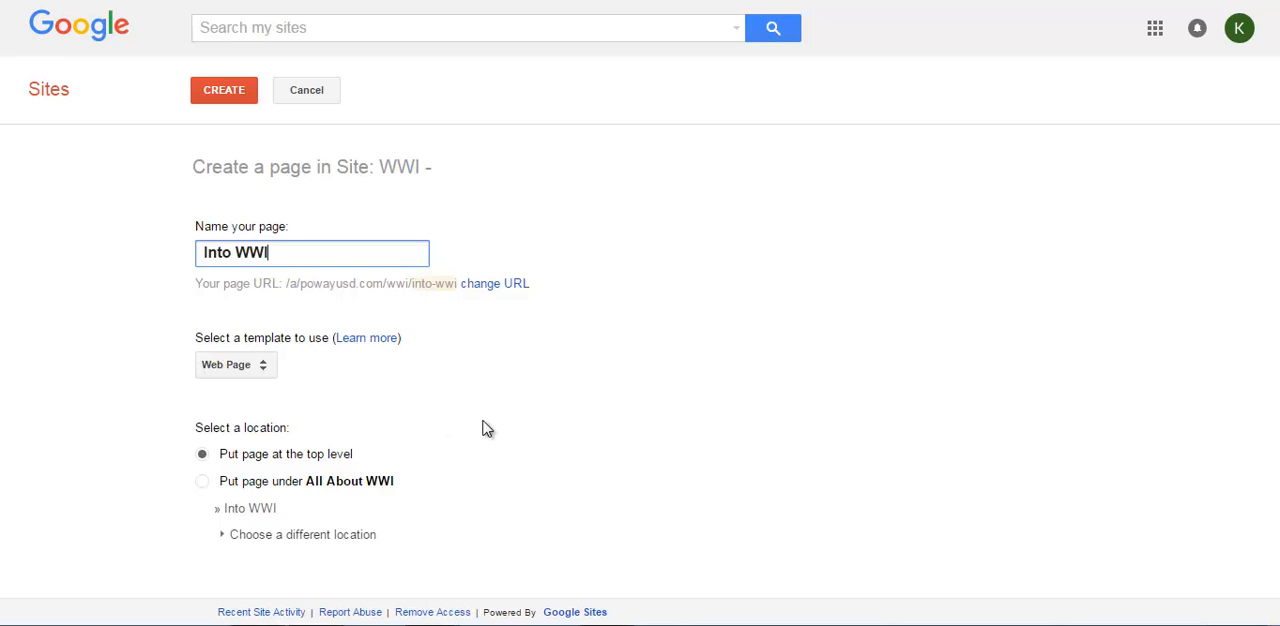
click(200, 484)
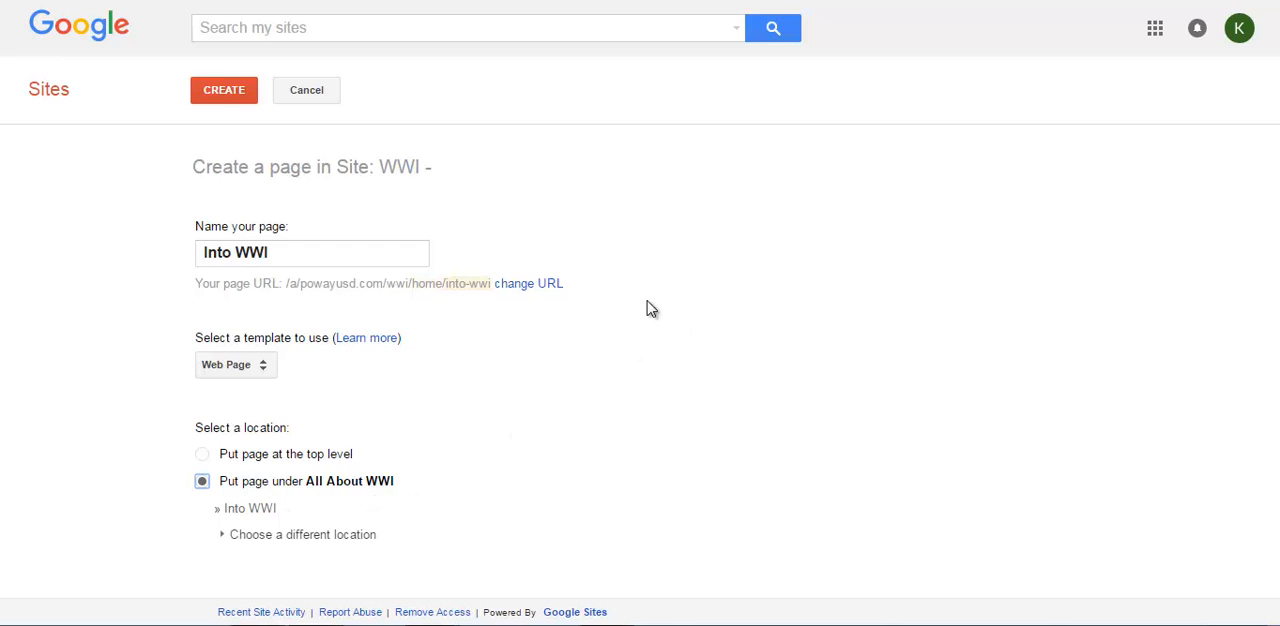
click(222, 97)
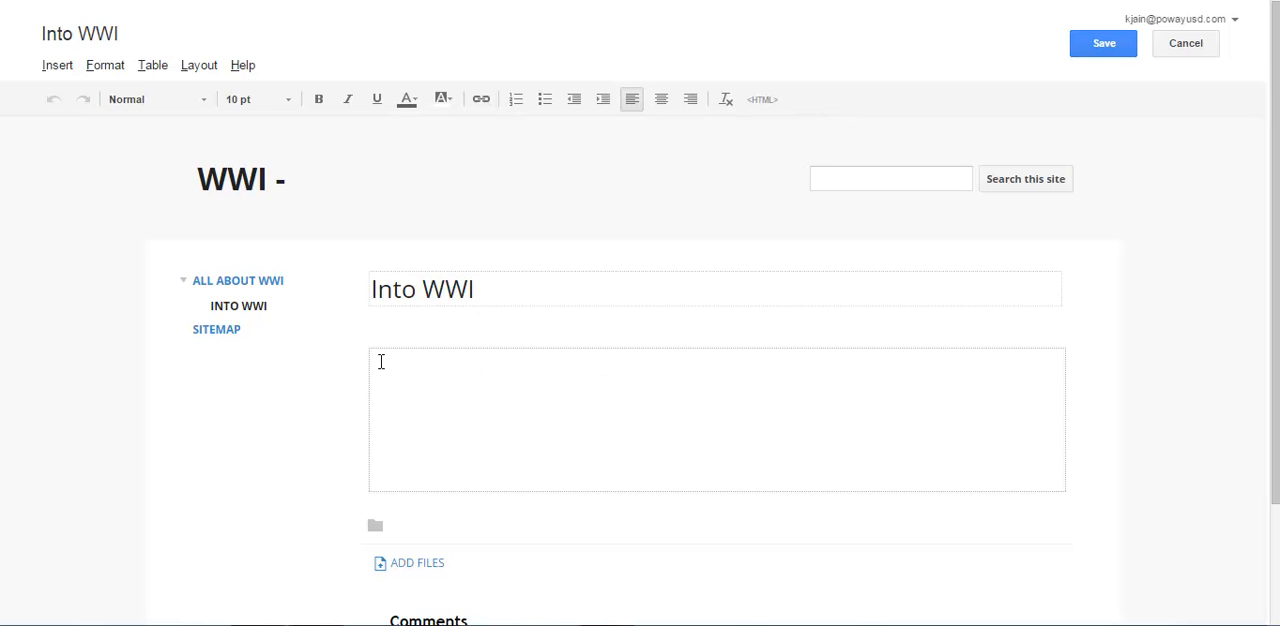
Add the heading "Economic Factors" to the page body and format it bold at 16 pt.
text(Economic Factors)
drag(371, 360, 491, 360)
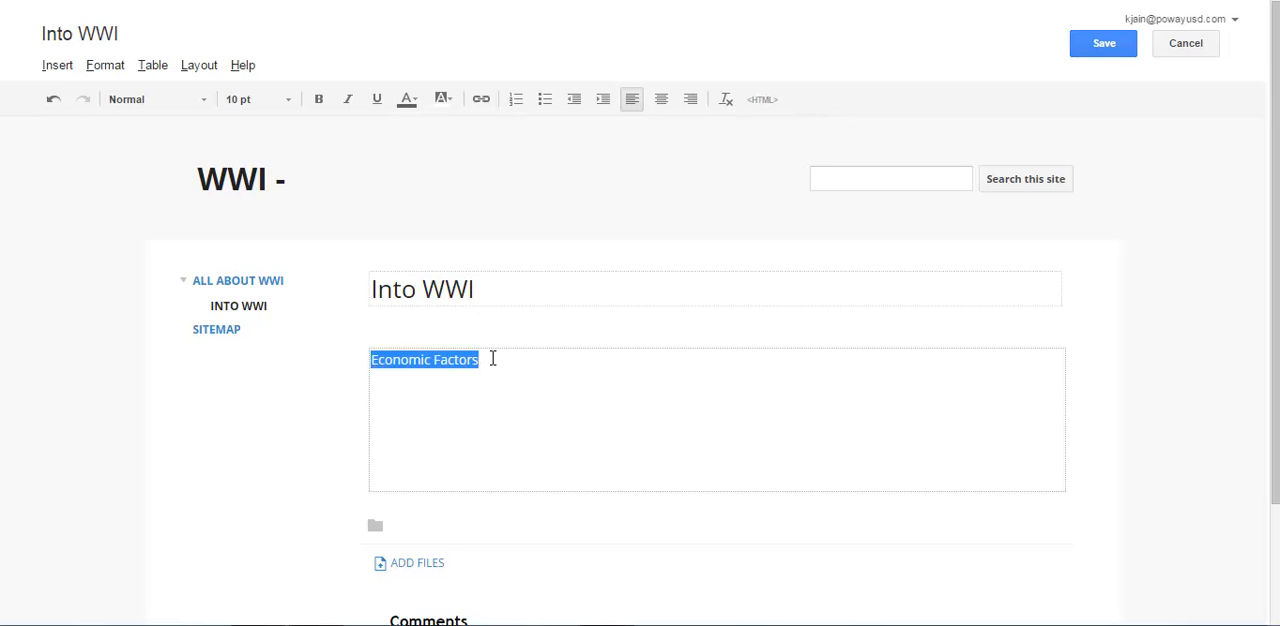
click(315, 100)
click(290, 104)
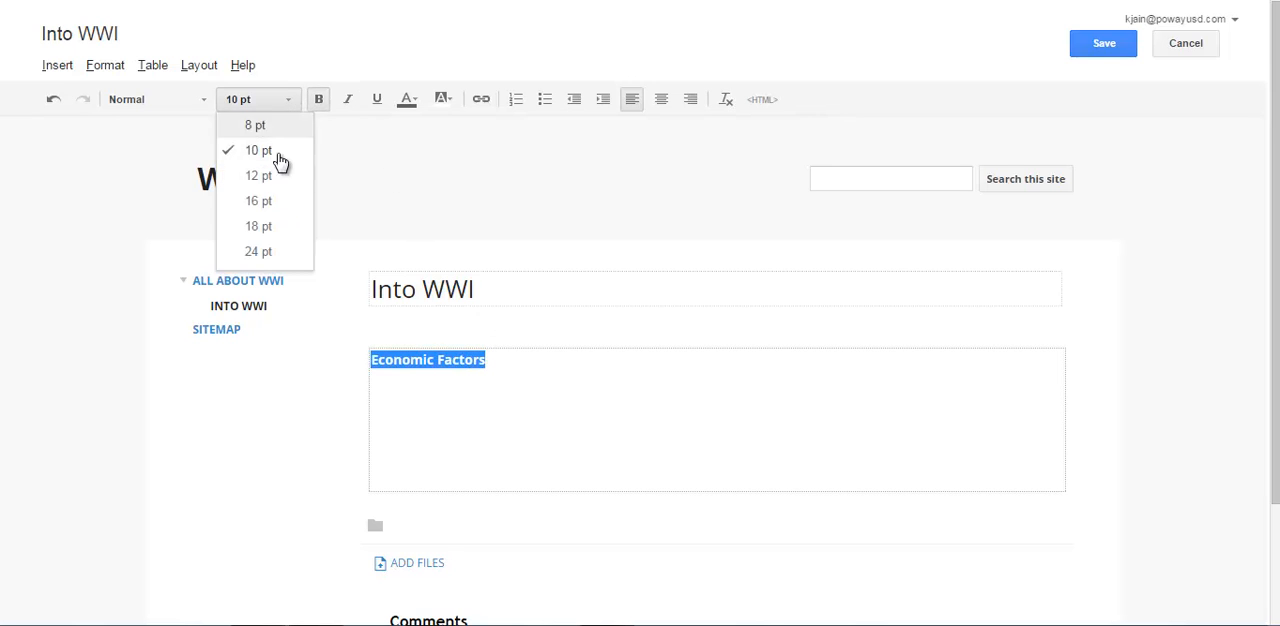
click(258, 201)
Write "There were many economic factors that led to ,...." below the Economic Factors heading.
click(397, 397)
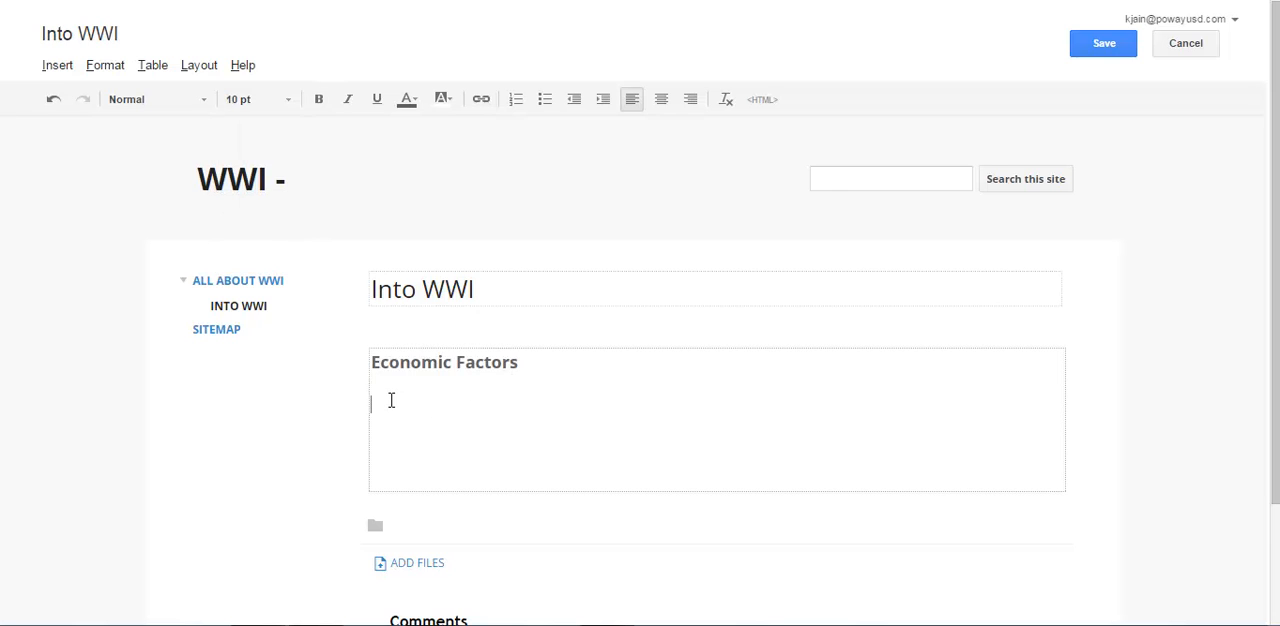
text(There were)
text(economic fact)
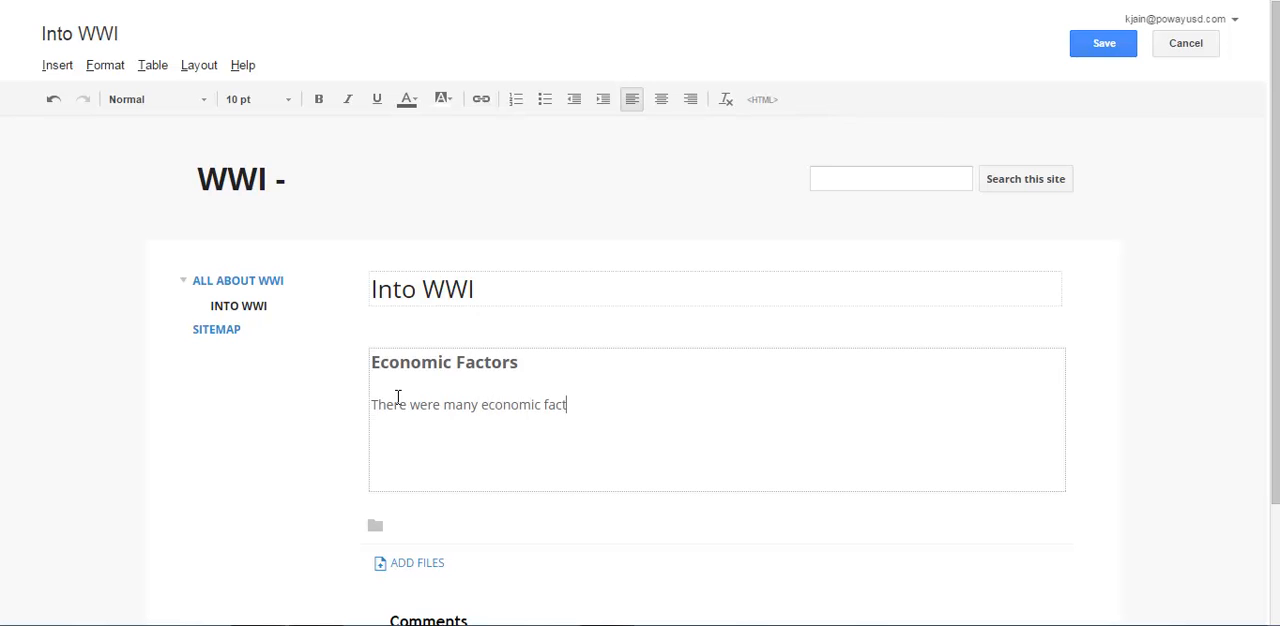
text(os th)
key(BackSpace)
key(BackSpace)
key(BackSpace)
key(BackSpace)
text(rs )
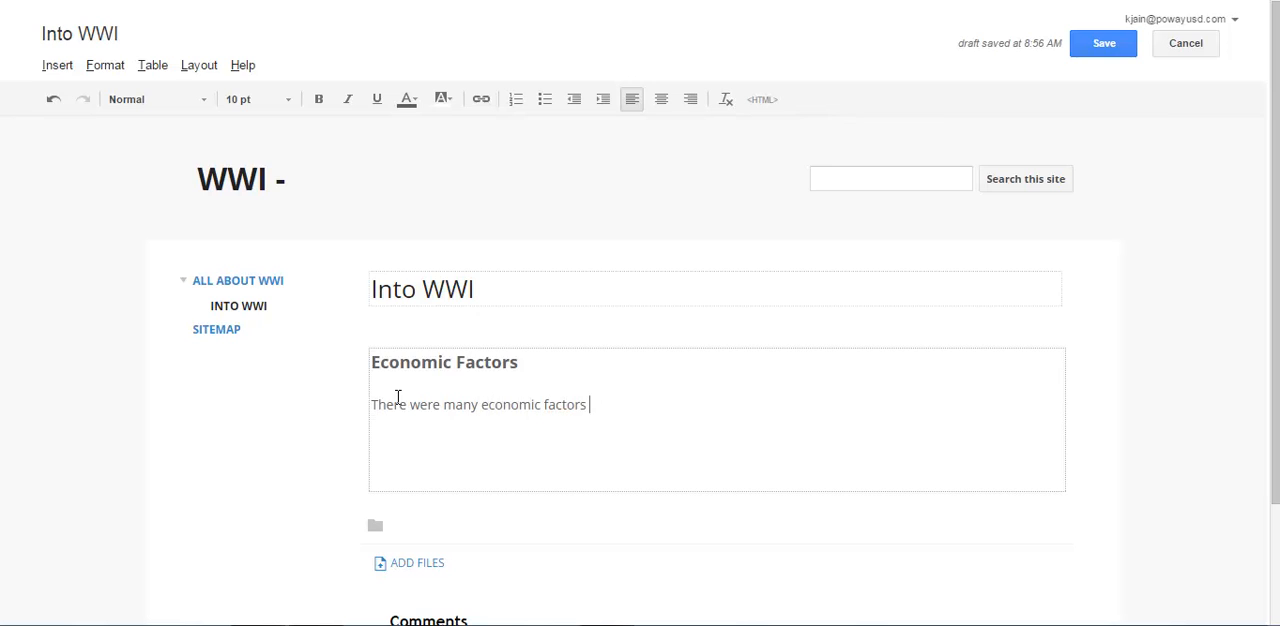
text(that lead)
Add the heading "Military" below the economic factors text and format it bold at 16 pt.
text(Militray)
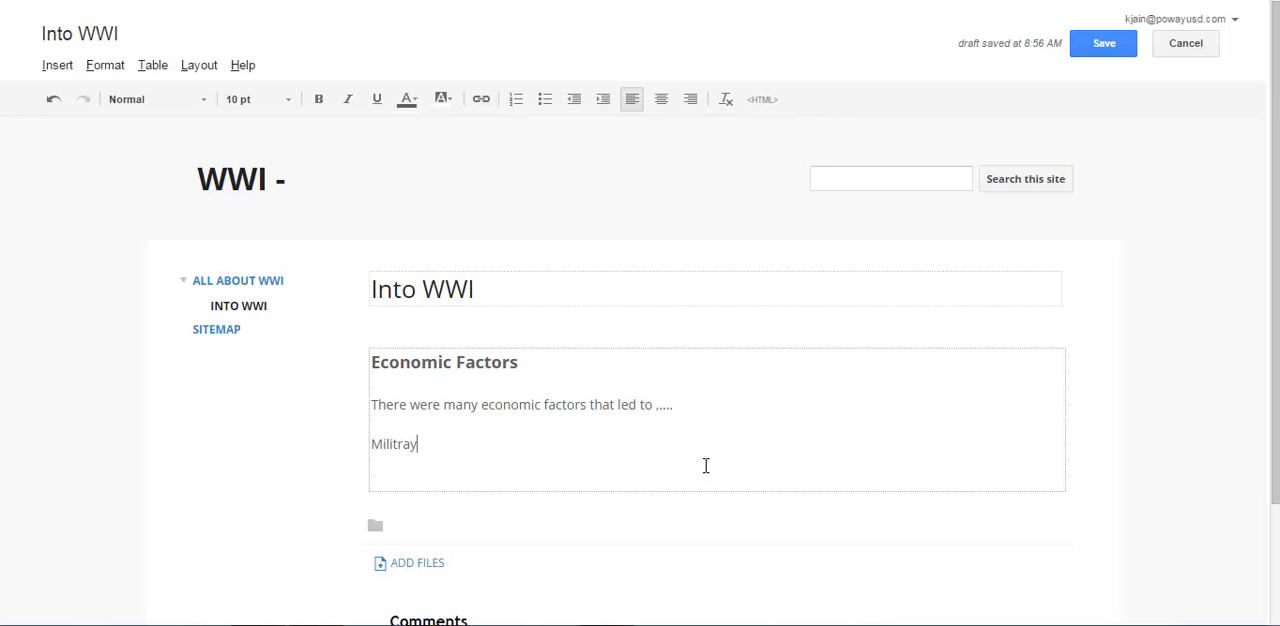
key(BackSpace)
key(BackSpace)
text(ary)
key(Return)
drag(434, 441, 370, 443)
click(319, 101)
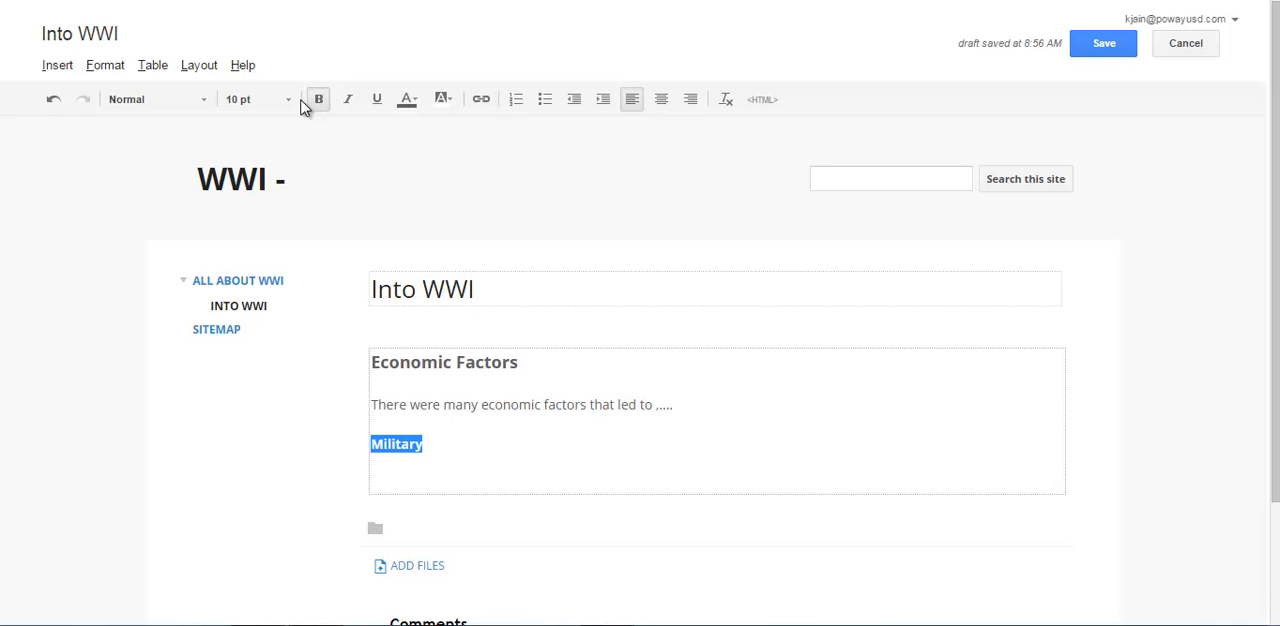
click(288, 101)
click(258, 201)
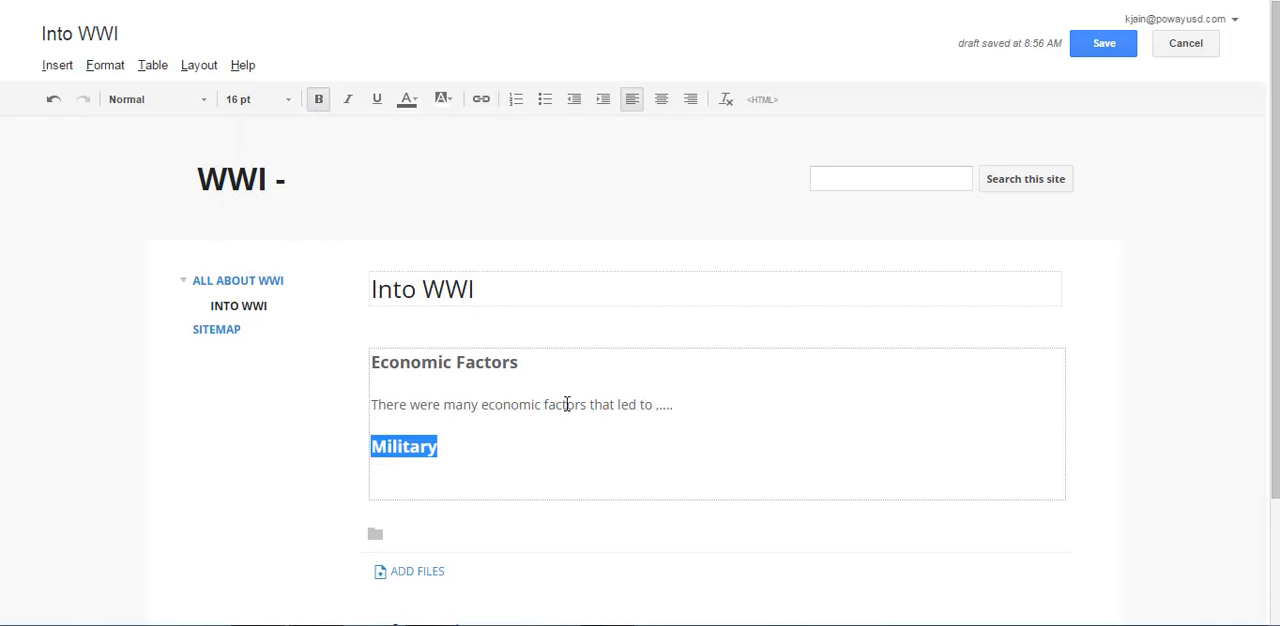
click(454, 481)
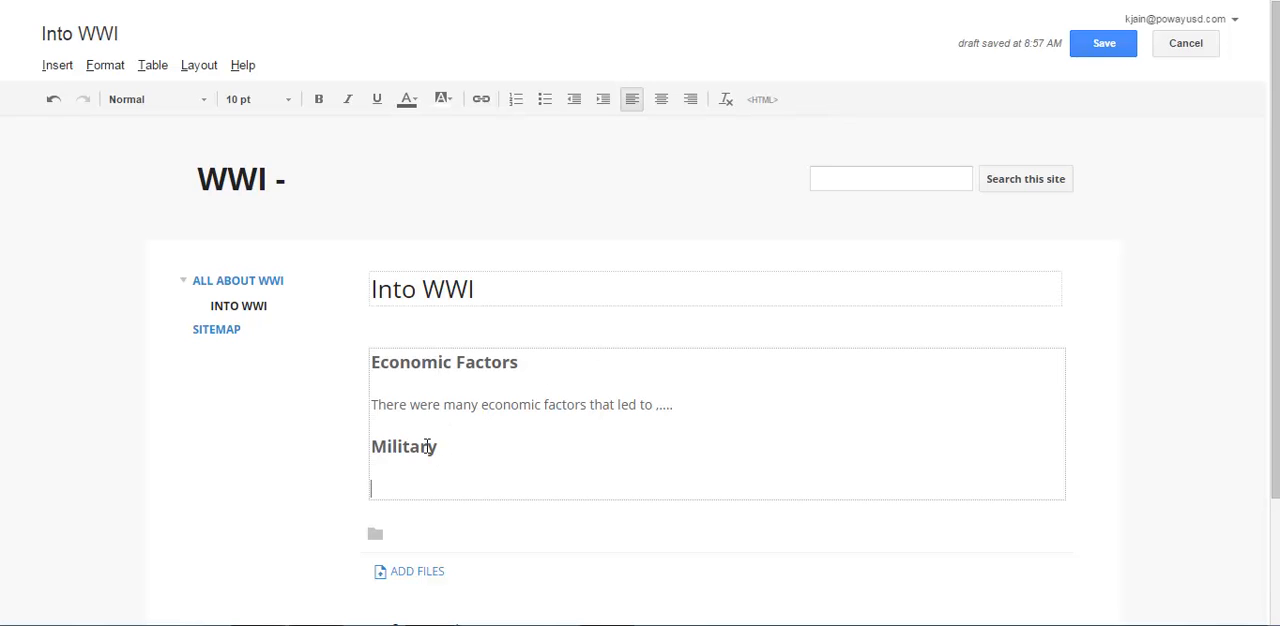
Save the Into WWI page and check navigation to All About WWI and back to the subpage.
click(1100, 51)
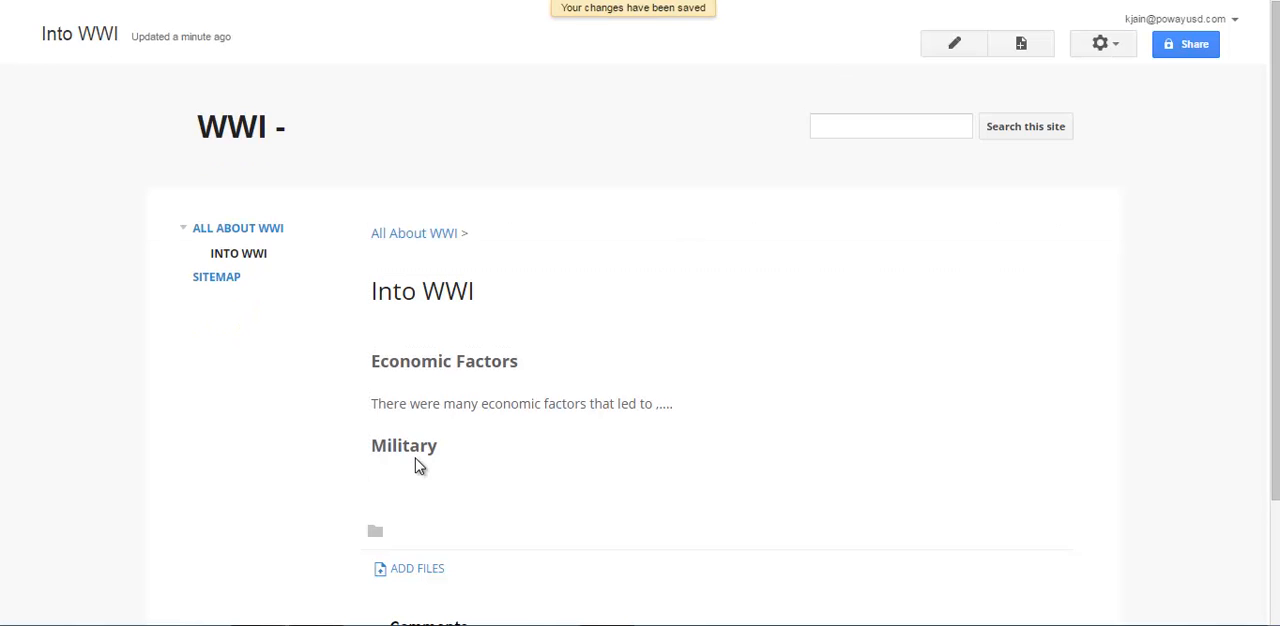
click(250, 230)
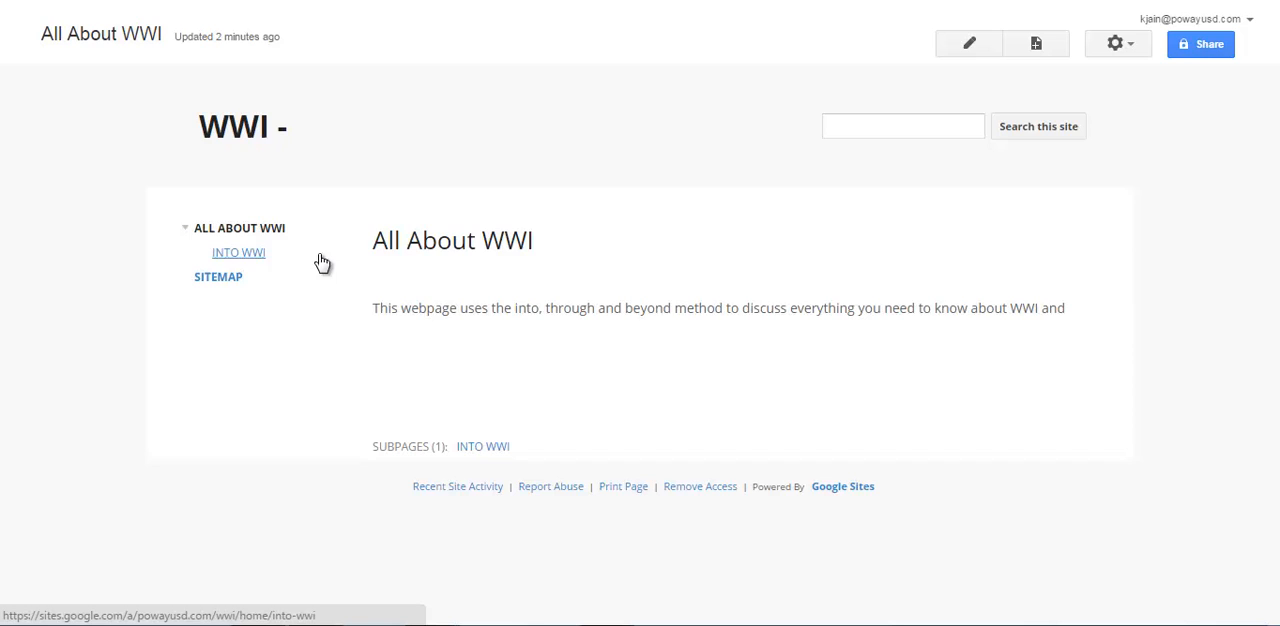
click(256, 255)
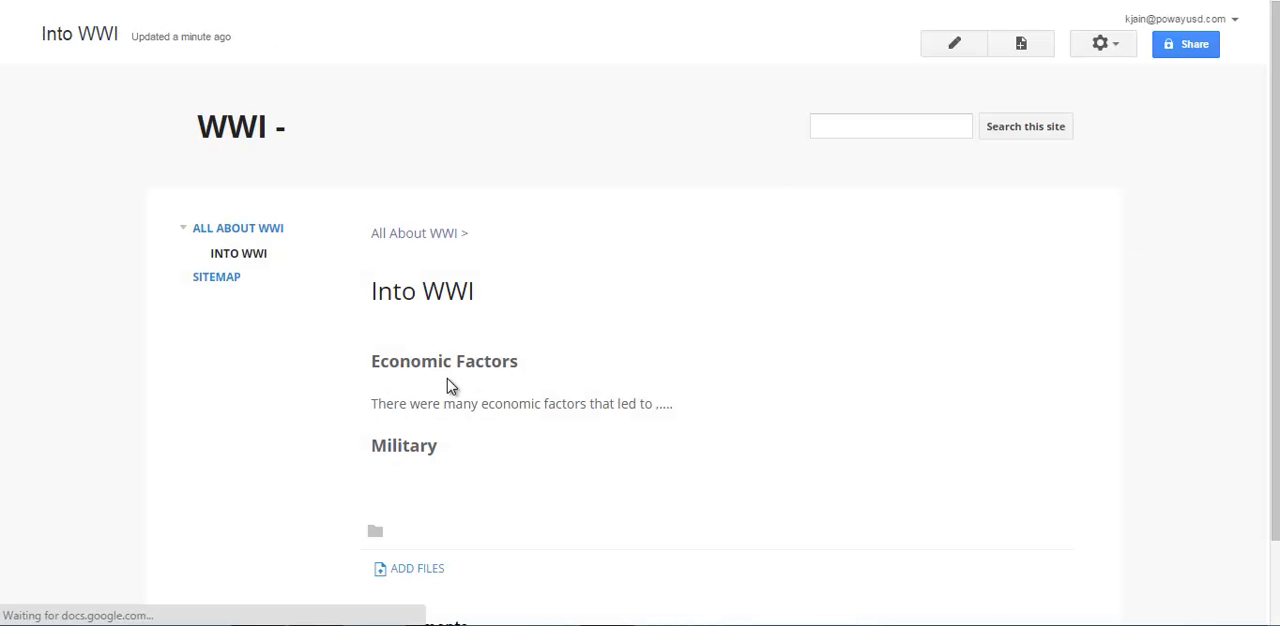